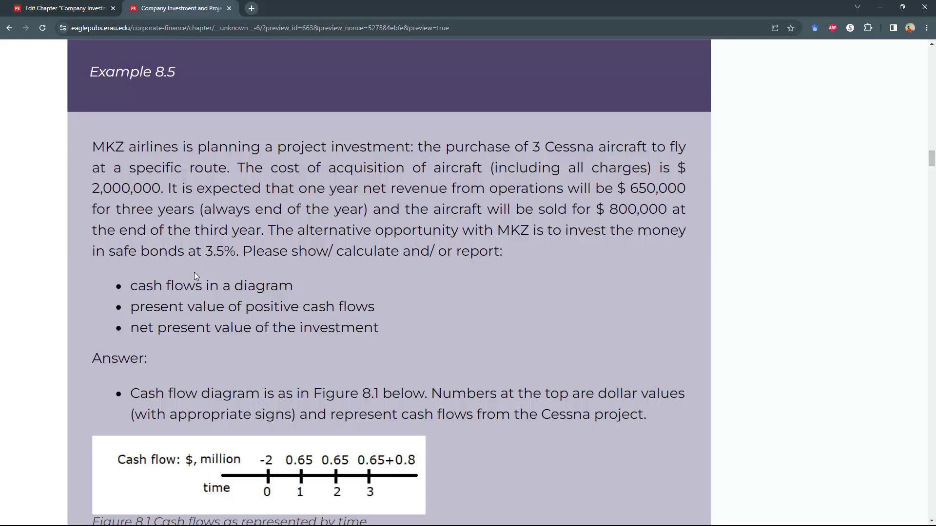
# Read the Example 8.5 problem, highlighting the three-year operating revenue period, the 3.5% bond rate and the requested present value calculations.
pyautogui.scroll(-1, 194, 273)
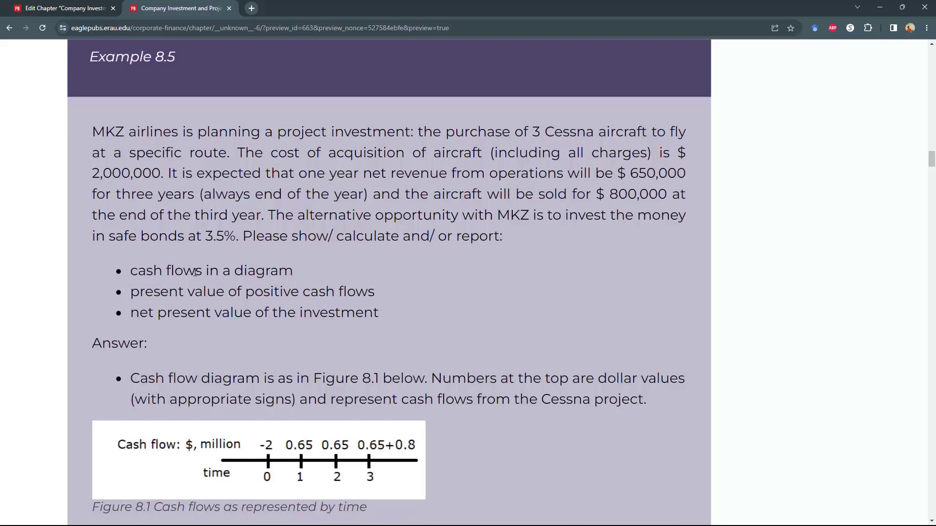
pyautogui.moveTo(205, 196); pyautogui.dragTo(358, 195)
pyautogui.click(395, 209)
pyautogui.moveTo(658, 194); pyautogui.dragTo(616, 195)
pyautogui.click(618, 197)
pyautogui.scroll(-1, 449, 267)
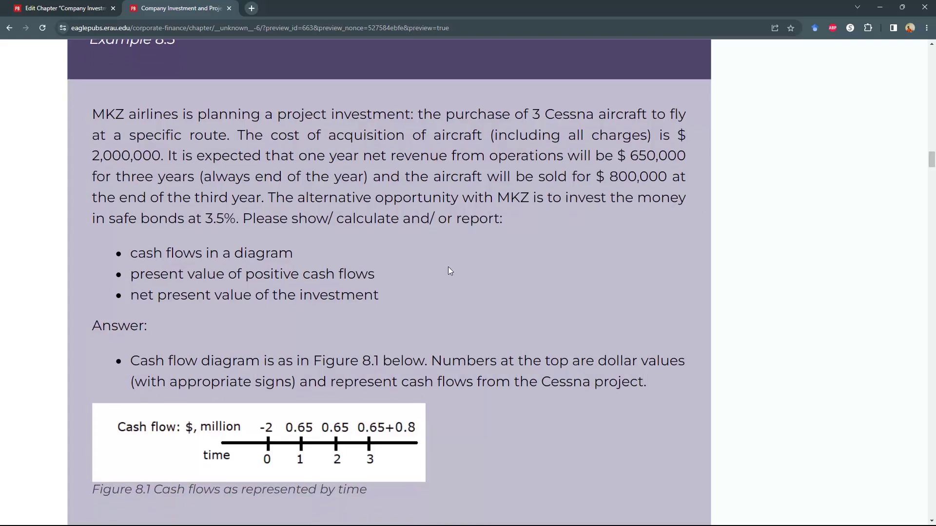
pyautogui.moveTo(201, 220); pyautogui.dragTo(239, 220)
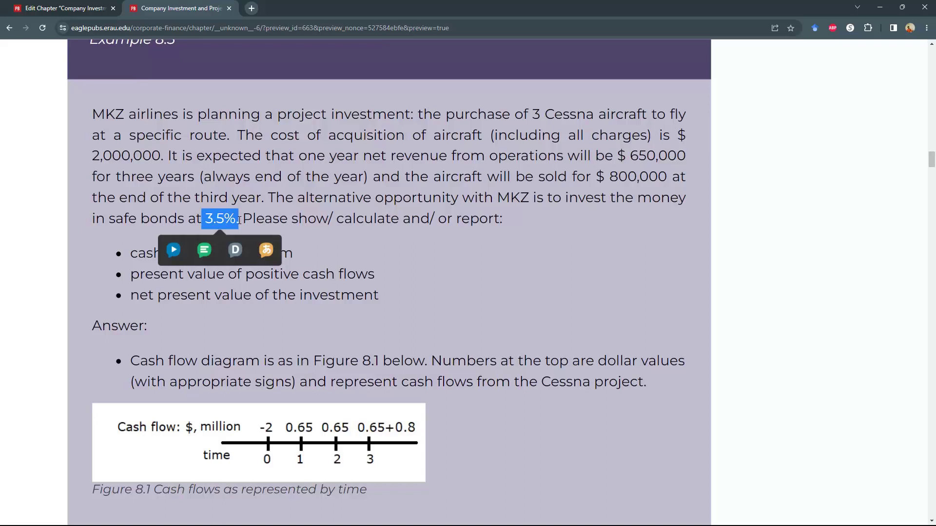
pyautogui.click(256, 229)
pyautogui.scroll(-1, 256, 229)
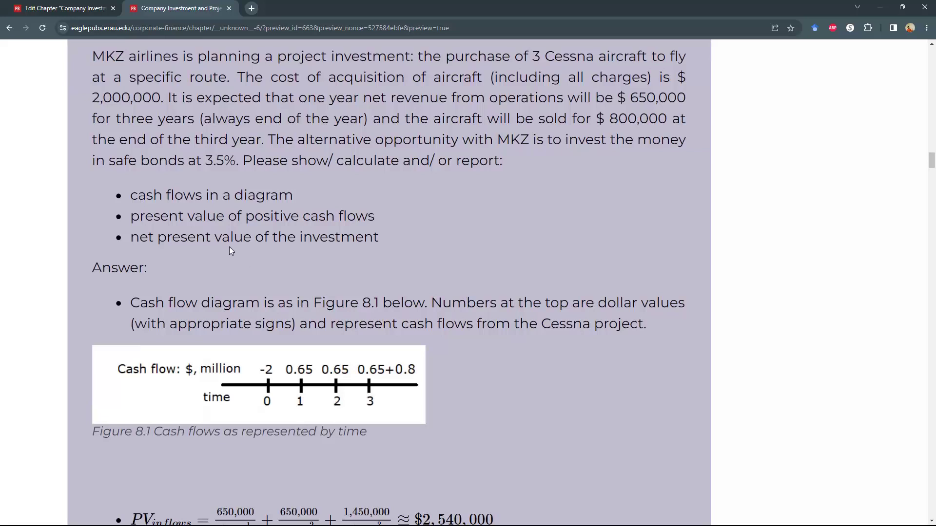
pyautogui.moveTo(133, 215); pyautogui.dragTo(384, 224)
pyautogui.click(384, 224)
# Switch to the Excel workbook and enter -2000000 in M2 and 650000 in M3 under Example 8.5.
pyautogui.hotkey('alt', 'Tab')
pyautogui.hotkey('alt', 'Tab')
pyautogui.hotkey('alt', 'Tab')
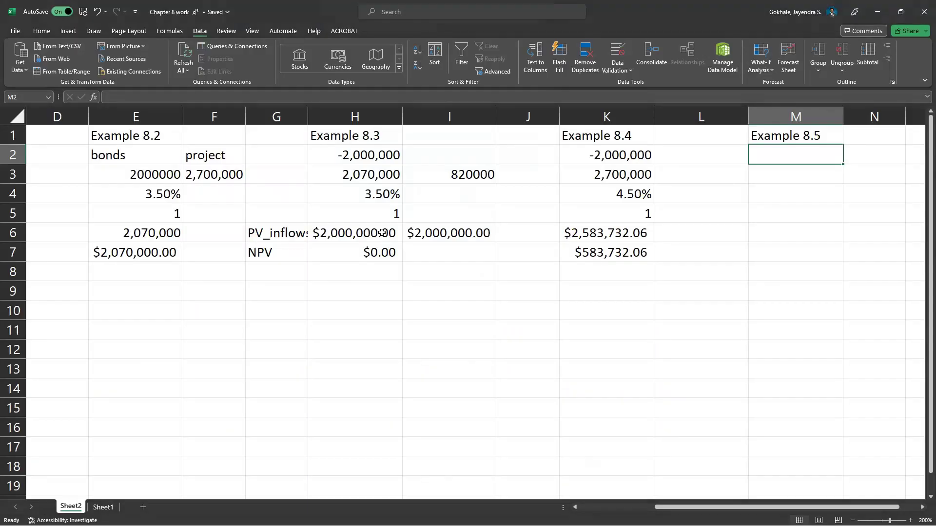
pyautogui.write('-200')
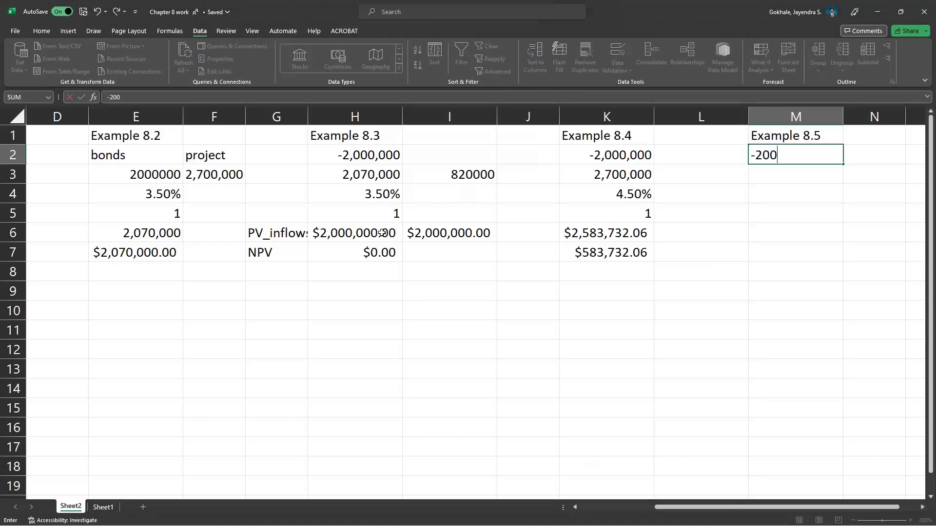
pyautogui.write('0000')
pyautogui.press('Return')
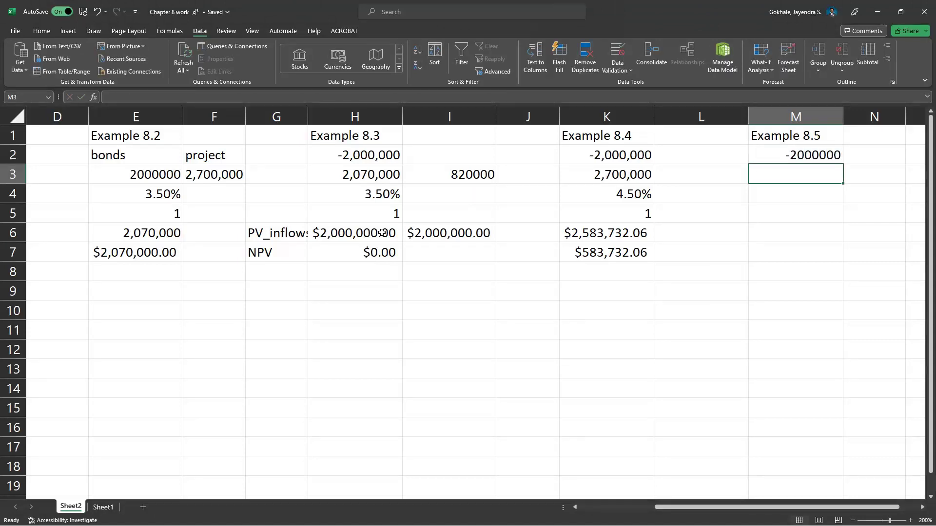
pyautogui.write('650')
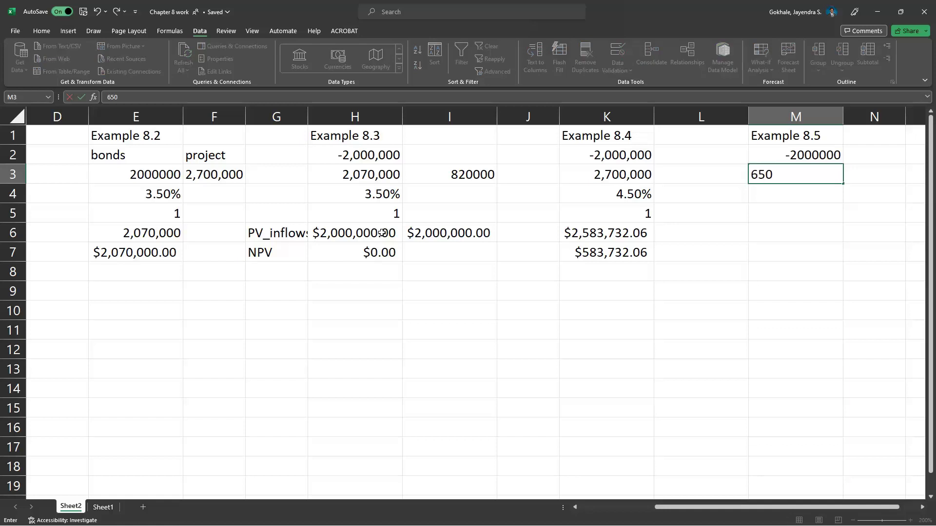
pyautogui.write('000')
pyautogui.press('Return')
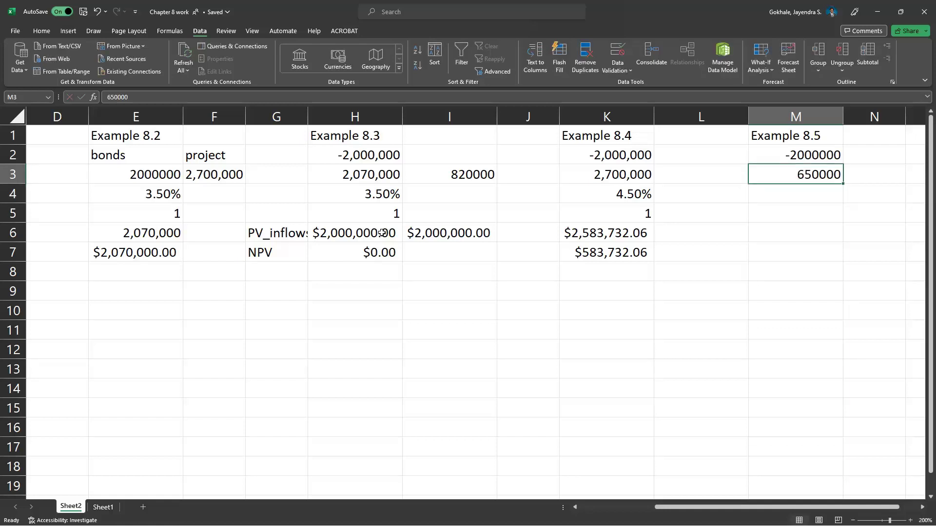
pyautogui.press('Up')
pyautogui.press('Up')
pyautogui.press('Left')
pyautogui.write('0')
pyautogui.press('Return')
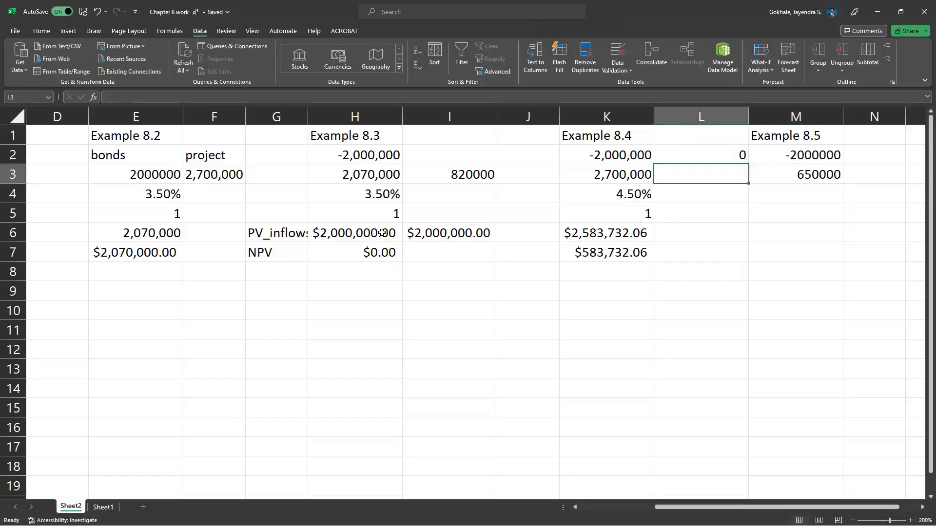
pyautogui.press('Up')
pyautogui.press('Up')
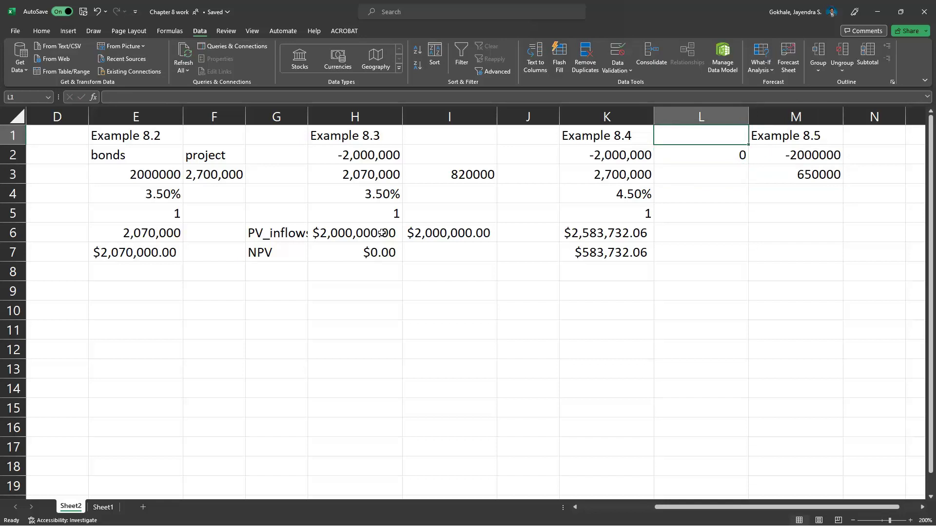
pyautogui.write('timr')
pyautogui.press('Return')
pyautogui.press('Up')
pyautogui.press('Delete')
pyautogui.press('Down')
pyautogui.press('Delete')
# Move the two cash flow values from M2:M3 to N2:N3.
pyautogui.press('Right')
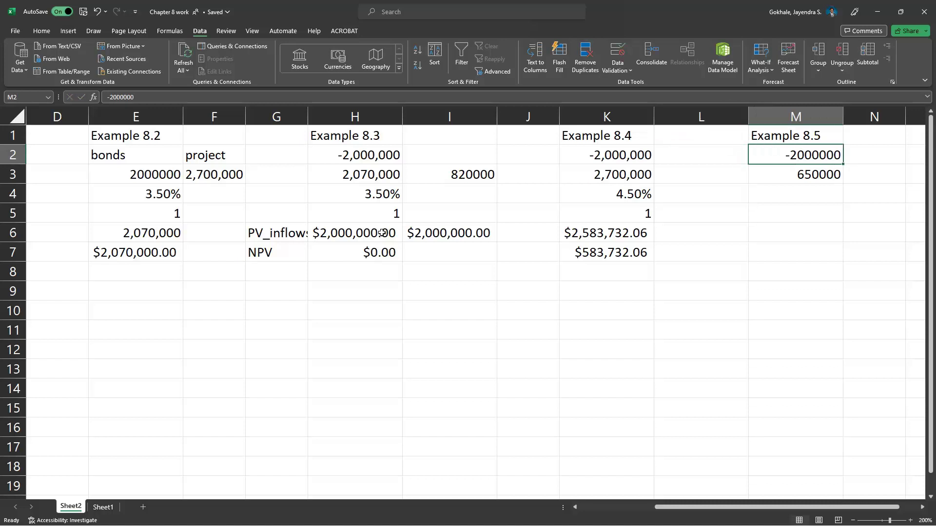
pyautogui.hotkey('shift', 'Down')
pyautogui.hotkey('ctrl', 'c')
pyautogui.press('Right')
pyautogui.press('Return')
pyautogui.press('Left')
pyautogui.hotkey('alt', 'e')
pyautogui.press('Escape')
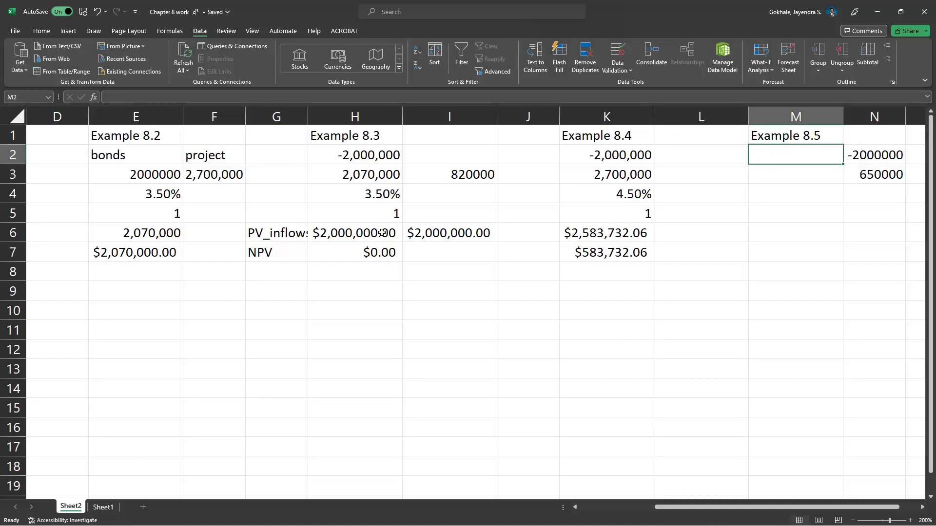
# Set column N to the same width as column M.
pyautogui.hotkey('alt', 'o')
pyautogui.press('w')
pyautogui.press('Return')
pyautogui.press('Right')
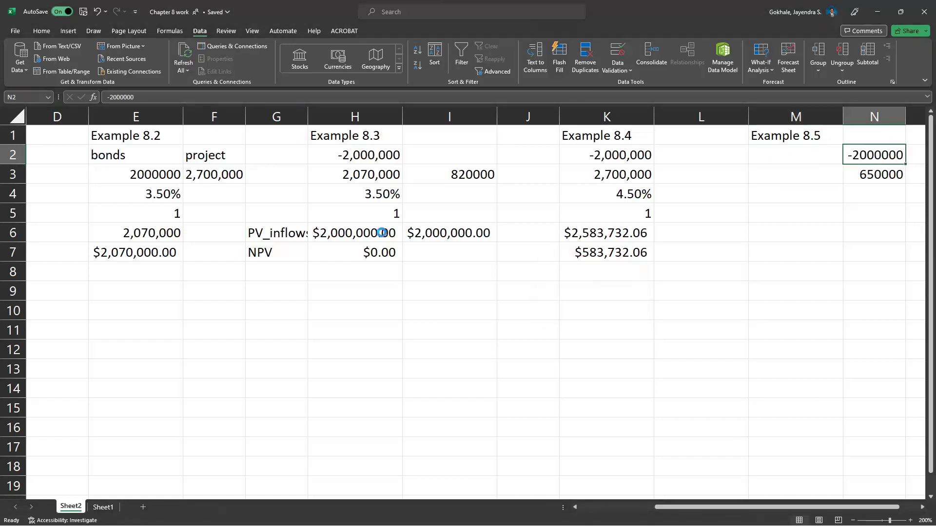
pyautogui.press('Right')
# Copy K2 and paste only its formats onto N2:N6.
pyautogui.press('Left')
pyautogui.press('Left')
pyautogui.press('Left')
pyautogui.press('Left')
pyautogui.hotkey('ctrl', 'c')
pyautogui.press('Right')
pyautogui.press('Right')
pyautogui.press('Right')
pyautogui.hotkey('shift', 'Down')
pyautogui.hotkey('shift', 'Down')
pyautogui.hotkey('shift', 'Down')
pyautogui.hotkey('shift', 'Down')
pyautogui.hotkey('alt', 'e')
pyautogui.press('s')
pyautogui.press('t')
pyautogui.press('Return')
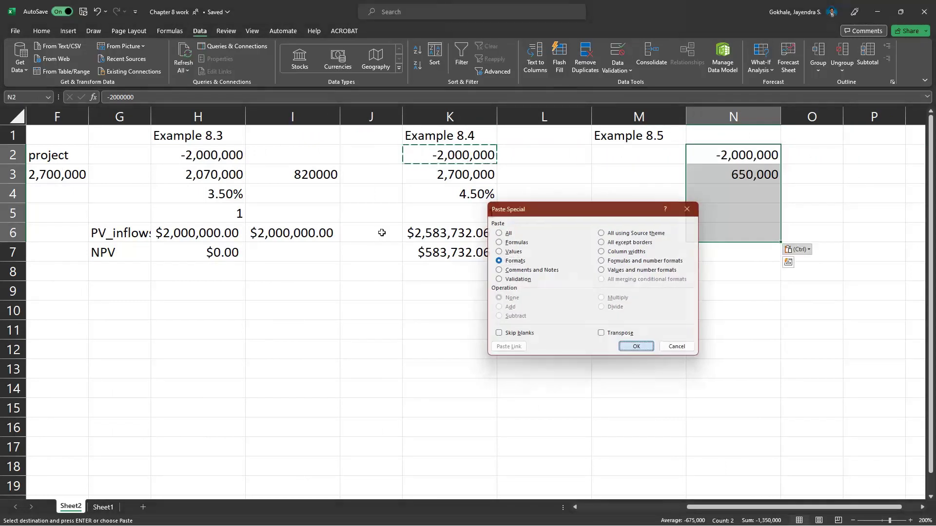
pyautogui.press('Left')
pyautogui.press('Left')
pyautogui.press('Right')
pyautogui.press('Escape')
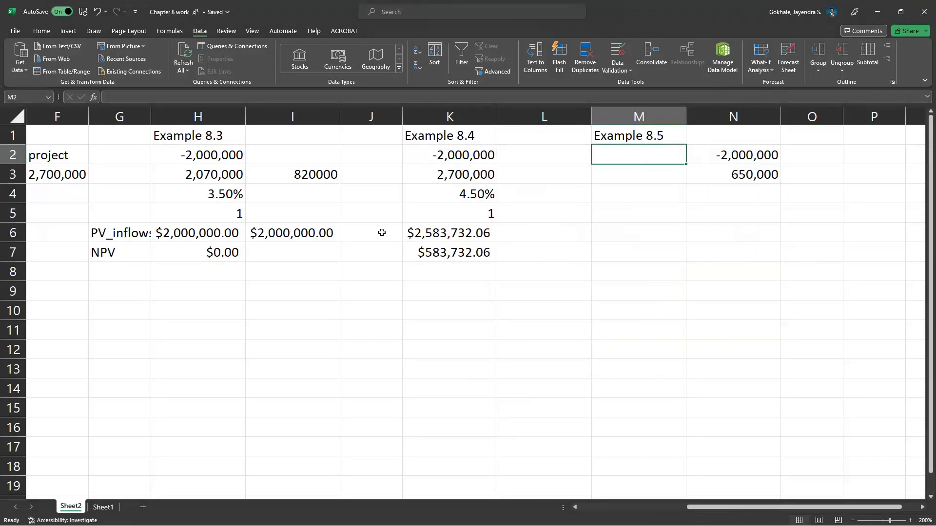
# Enter the time periods 0, 1, 2 and 3 in cells M2 through M5.
pyautogui.write('0')
pyautogui.press('Return')
pyautogui.write('1')
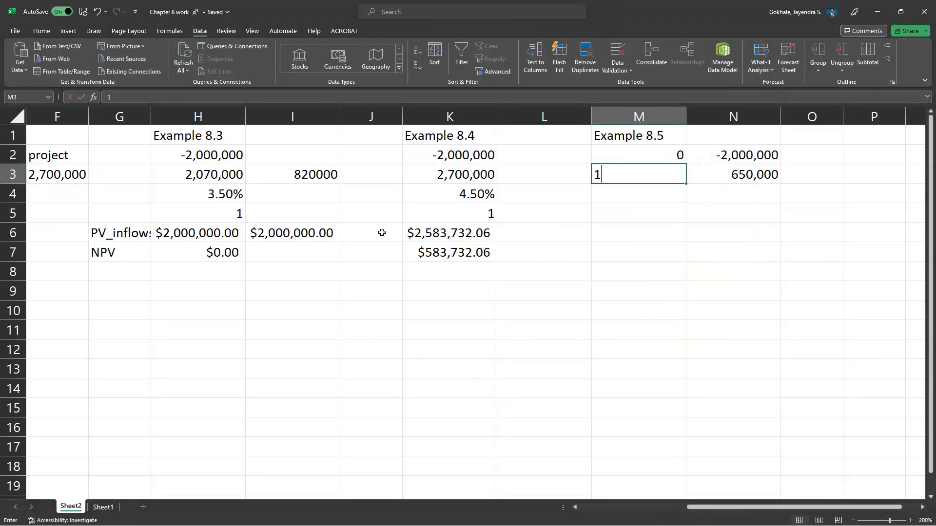
pyautogui.press('Return')
pyautogui.write('2')
pyautogui.press('Return')
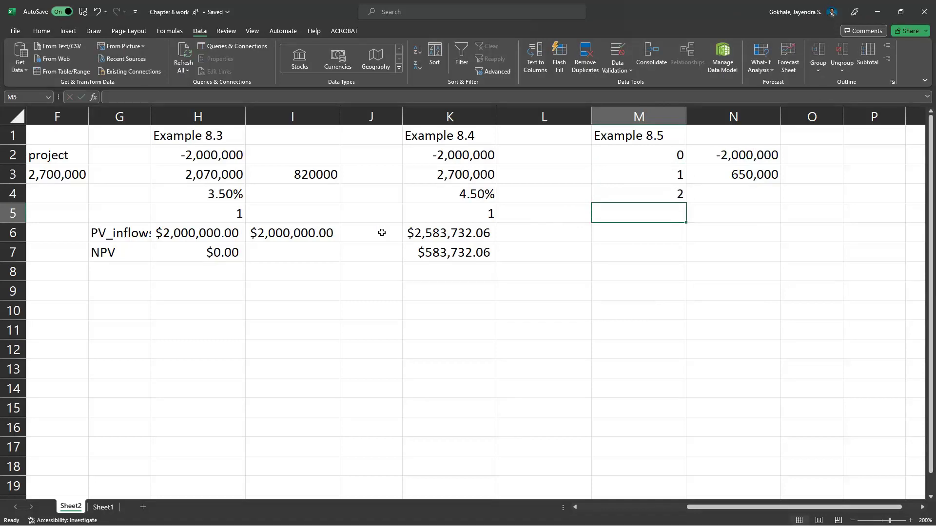
pyautogui.write('3')
pyautogui.press('Return')
# Move the block of periods and cash flows in M2:N5 down one row to M3:N6.
pyautogui.press('Up')
pyautogui.press('Up')
pyautogui.press('Up')
pyautogui.press('Up')
pyautogui.hotkey('shift', 'Right')
pyautogui.hotkey('shift', 'Down')
pyautogui.hotkey('shift', 'Down')
pyautogui.hotkey('shift', 'Down')
pyautogui.hotkey('ctrl', 'x')
pyautogui.press('Down')
pyautogui.hotkey('shift', 'Right')
pyautogui.hotkey('shift', 'Down')
pyautogui.hotkey('shift', 'Down')
pyautogui.hotkey('shift', 'Down')
pyautogui.hotkey('ctrl', 'v')
# Add the column headers "time (t)" in M2 and "CF_t" in N2.
pyautogui.press('Up')
pyautogui.write('time')
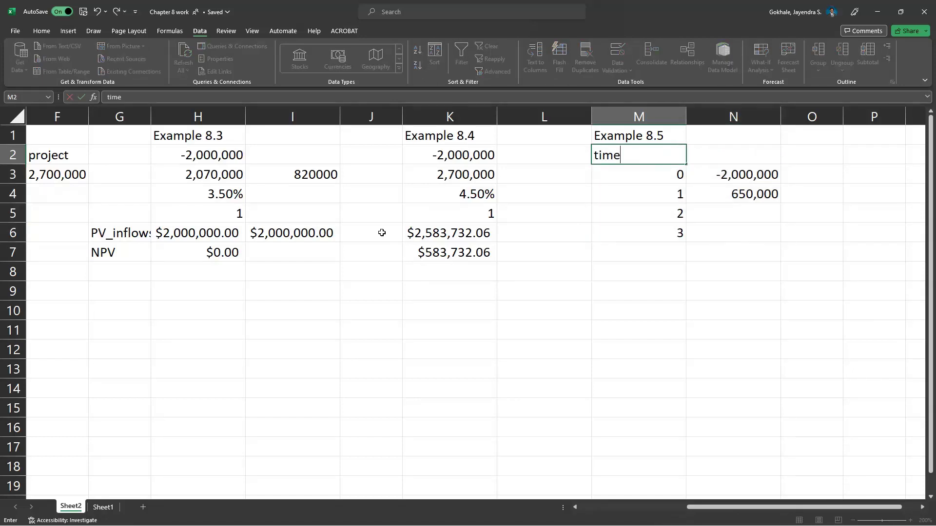
pyautogui.press('Tab')
pyautogui.write('CF_i')
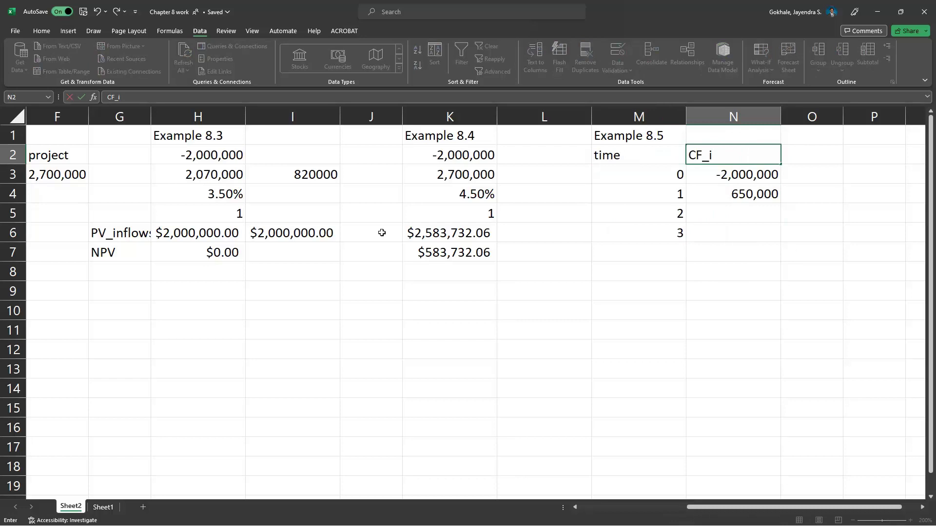
pyautogui.press('BackSpace')
pyautogui.write('t')
pyautogui.press('Return')
pyautogui.press('Up')
pyautogui.press('Left')
pyautogui.press('F2')
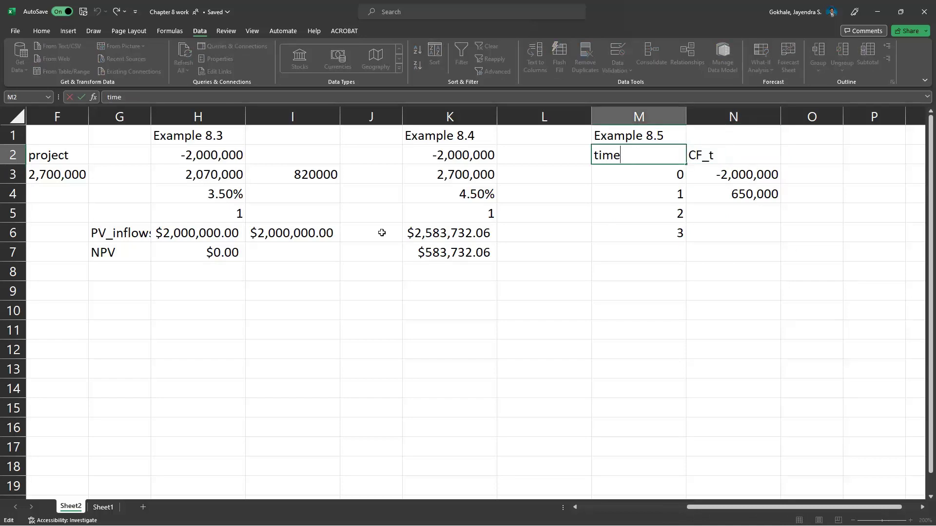
pyautogui.write('(t)')
pyautogui.press('Return')
# Enter the remaining cash flows as formulas, =N4 in N5 and =N4+800000 in N6.
pyautogui.press('Right')
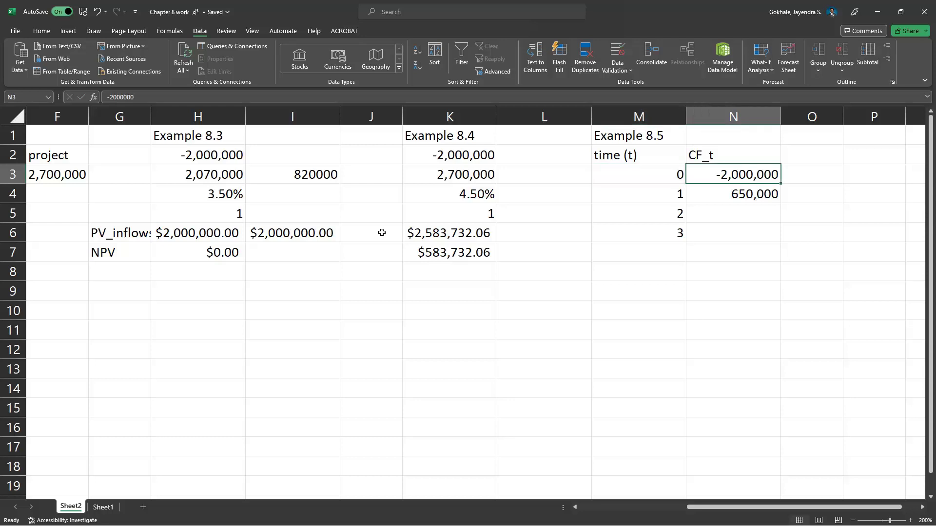
pyautogui.press('Down')
pyautogui.press('Down')
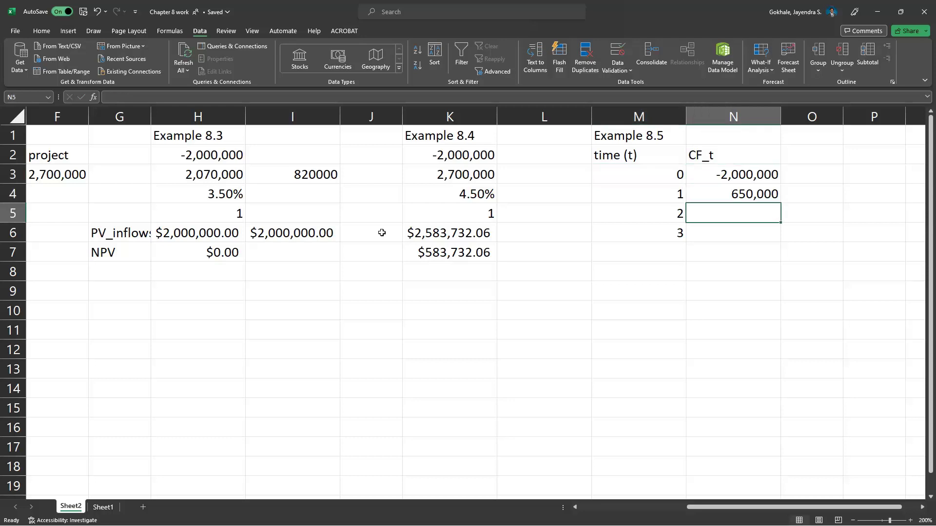
pyautogui.write('=')
pyautogui.press('Up')
pyautogui.press('Return')
pyautogui.write('=')
pyautogui.press('Up')
pyautogui.press('Up')
pyautogui.write('+800000')
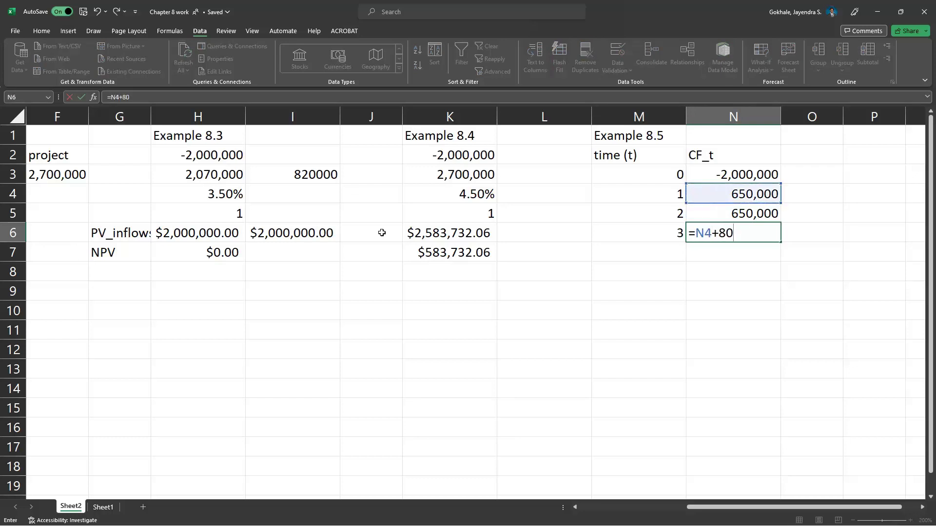
pyautogui.press('Return')
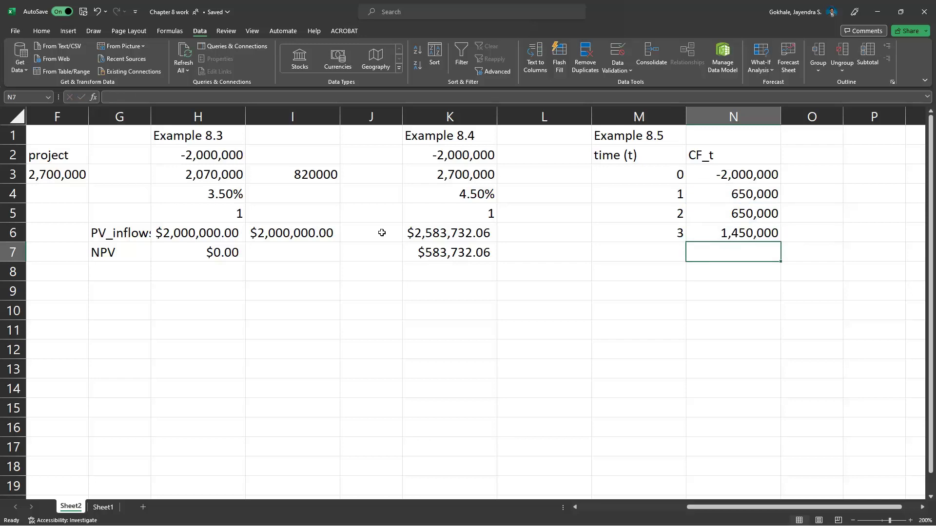
# Enter the 3.5% discount rate in N1 beside the Example 8.5 title.
pyautogui.press('Left')
pyautogui.press('Up')
pyautogui.press('Right')
pyautogui.press('Up')
pyautogui.press('Up')
pyautogui.press('Up')
pyautogui.press('Up')
pyautogui.press('Up')
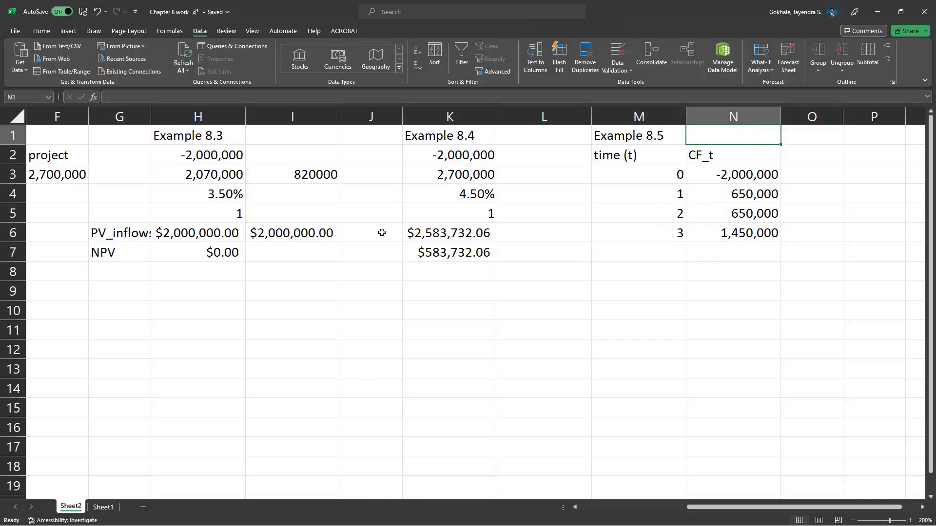
pyautogui.write('3.5')
pyautogui.press('Return')
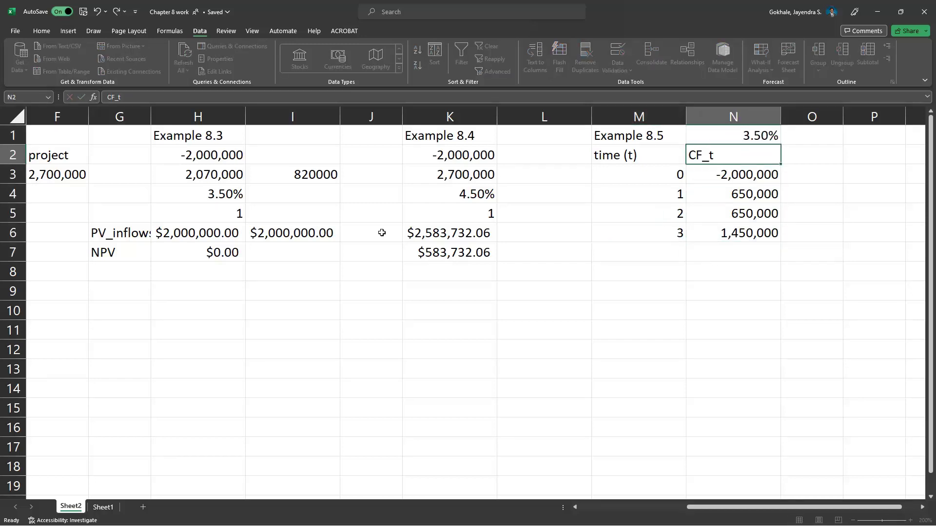
# Add the column header "PV" in O2.
pyautogui.press('Down')
pyautogui.press('Right')
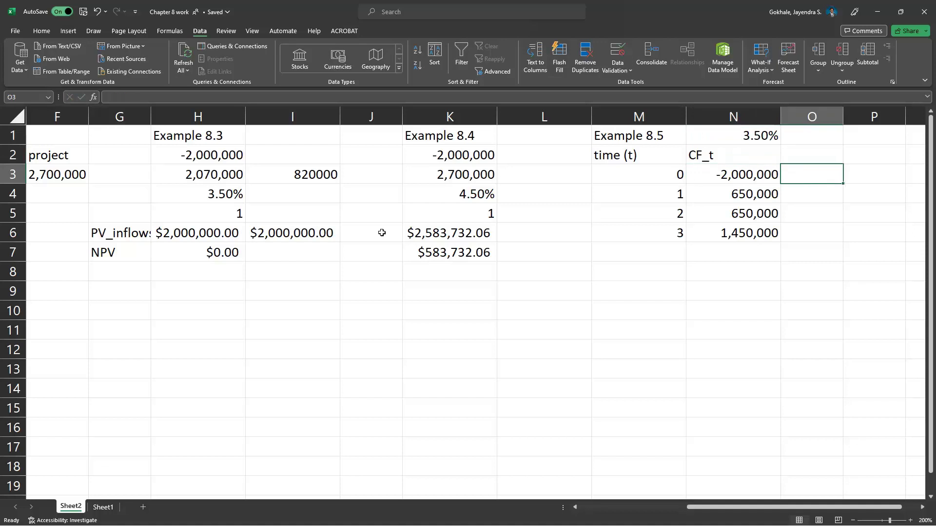
pyautogui.press('Left')
pyautogui.press('Right')
pyautogui.press('Right')
pyautogui.press('Left')
pyautogui.press('Right')
pyautogui.press('Right')
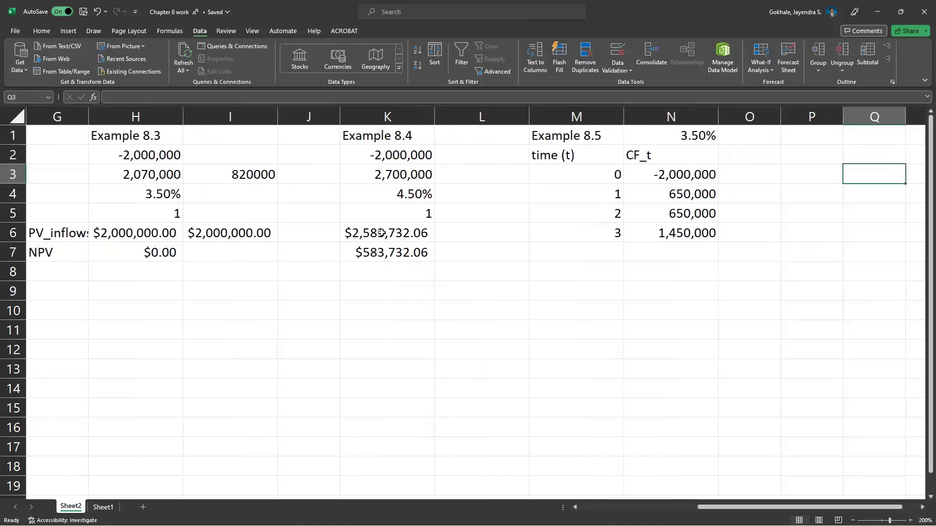
pyautogui.press('Left')
pyautogui.press('Left')
pyautogui.press('Up')
pyautogui.write('PV')
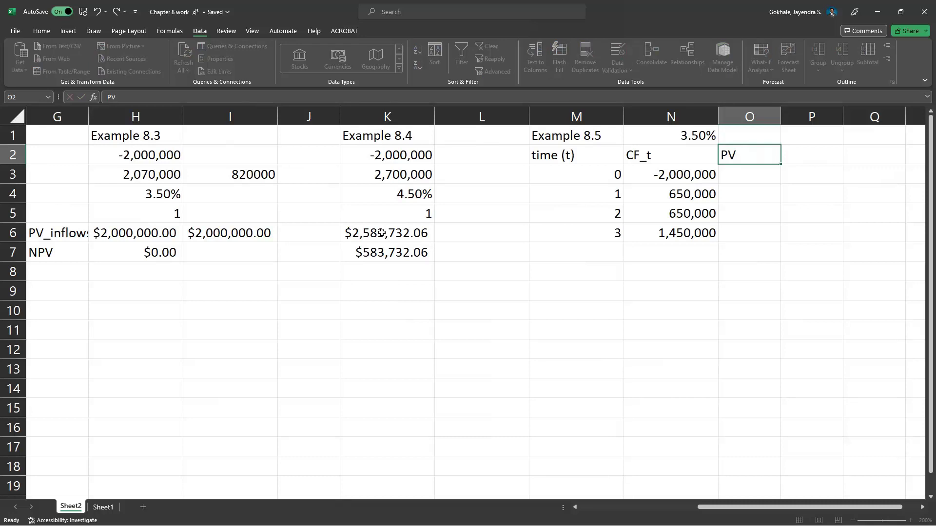
pyautogui.press('Return')
# Calculate the time 0 present value in O3 with =N3/(1+$N$1)^M3, keeping the discount rate reference absolute.
pyautogui.write('=')
pyautogui.press('Left')
pyautogui.write('/(')
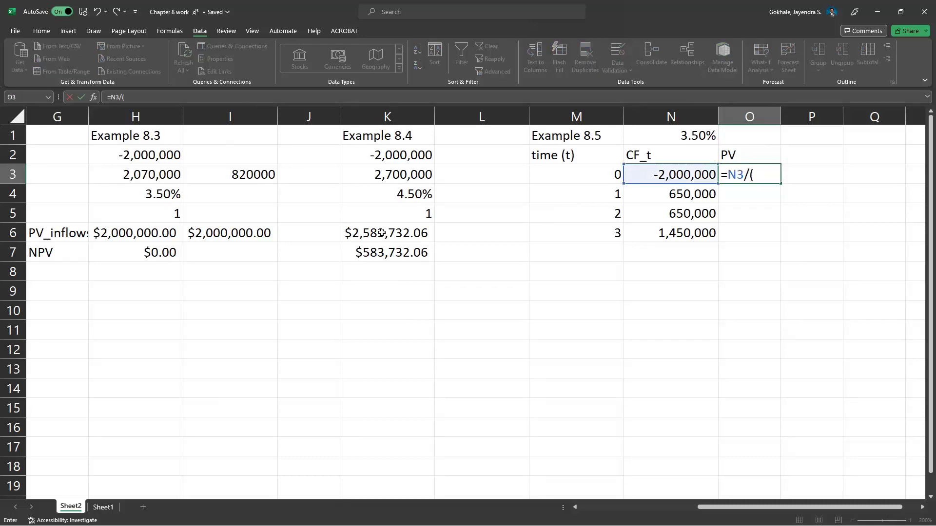
pyautogui.write('1+')
pyautogui.press('Up')
pyautogui.press('Up')
pyautogui.press('Left')
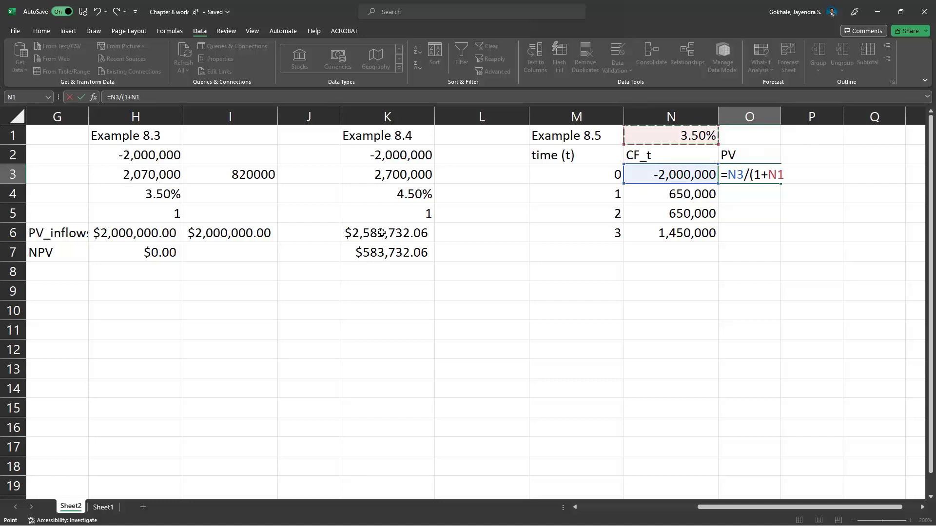
pyautogui.press('BackSpace')
pyautogui.press('BackSpace')
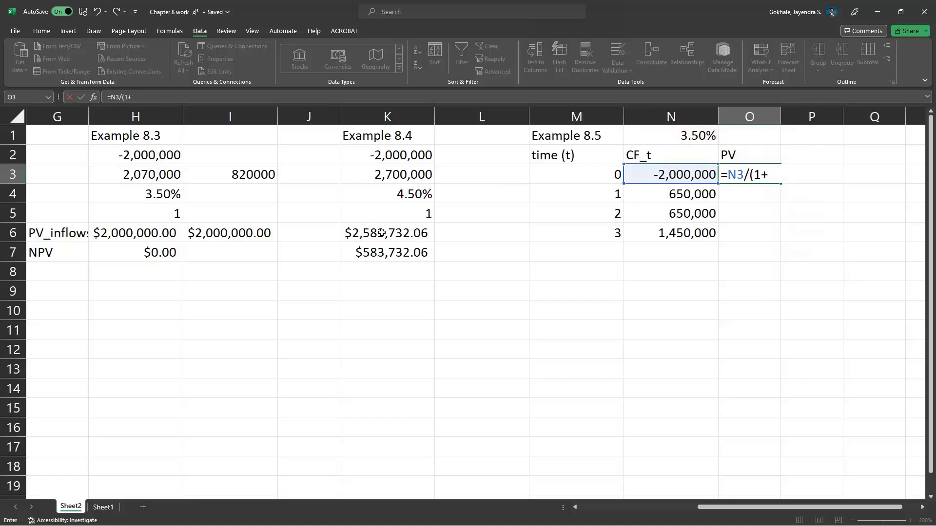
pyautogui.write('$N$1)^')
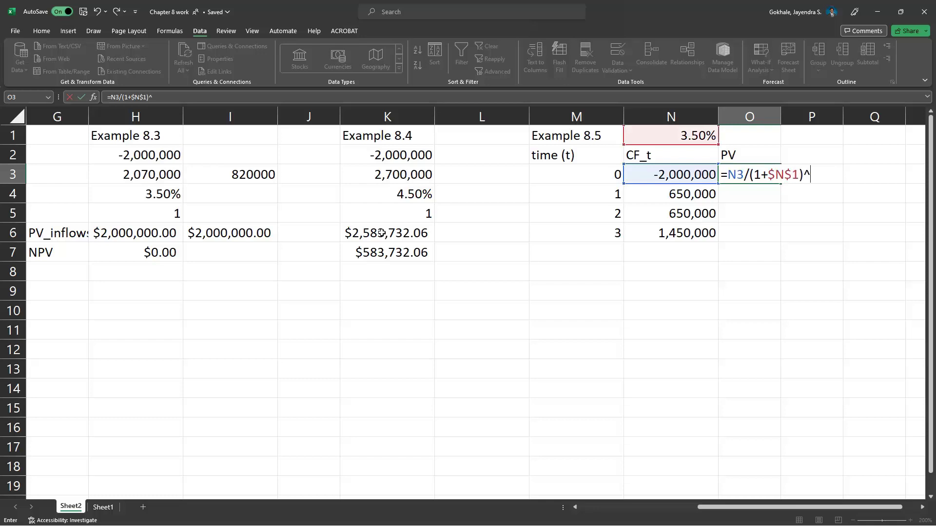
pyautogui.press('Left')
pyautogui.press('Left')
pyautogui.press('Return')
# Fill the present value formula from O3 down through O4:O6 for times 1 to 3.
pyautogui.hotkey('ctrl', 'd')
pyautogui.press('Return')
pyautogui.hotkey('ctrl', 'd')
pyautogui.press('Return')
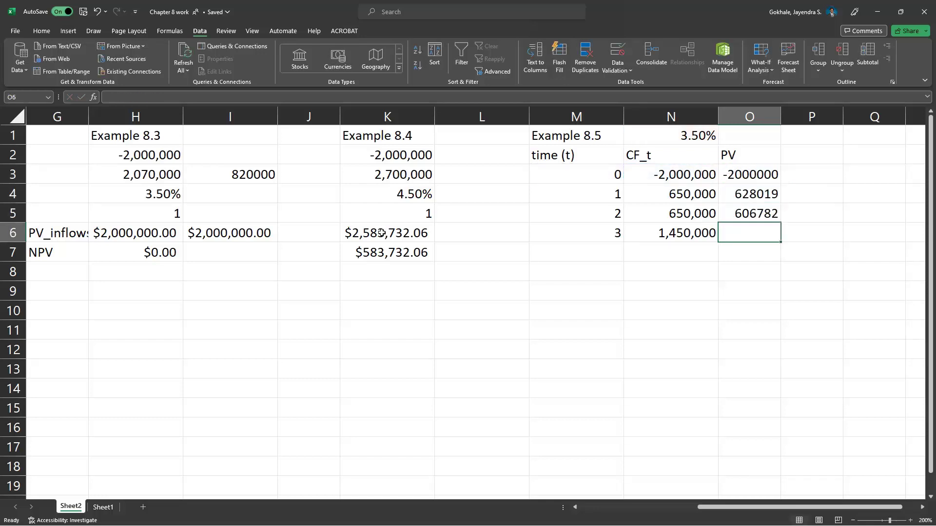
pyautogui.hotkey('ctrl', 'd')
pyautogui.press('Return')
# Total the present values of the inflows in O7 with =SUM(O4:O6).
pyautogui.write('=')
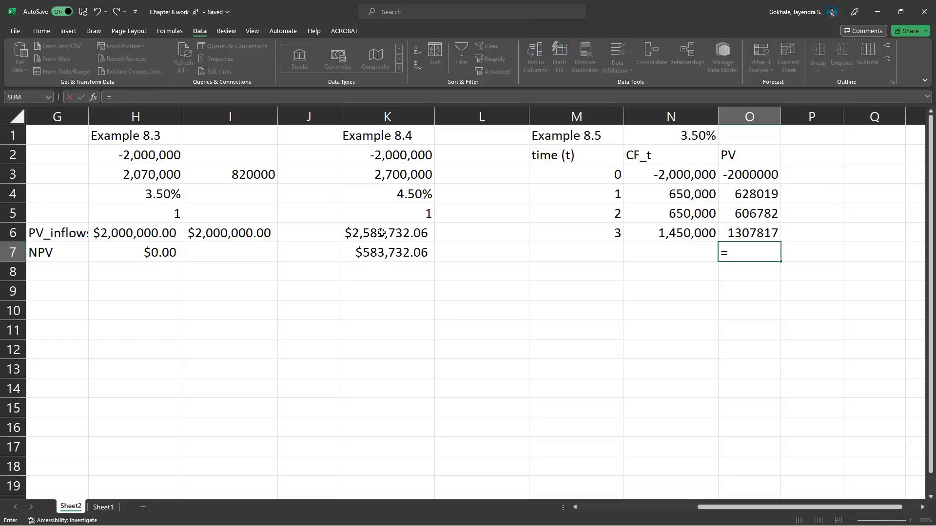
pyautogui.write('sum(')
pyautogui.press('Up')
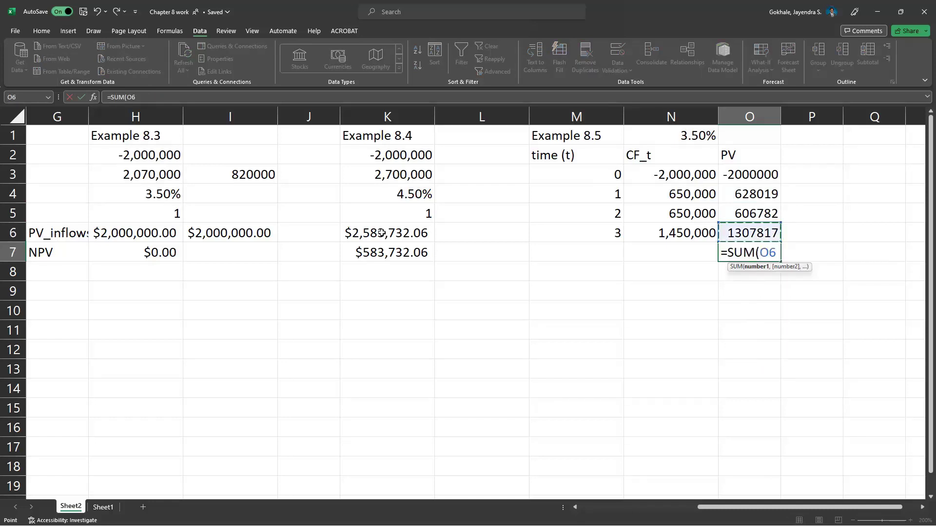
pyautogui.hotkey('shift', 'Up')
pyautogui.hotkey('shift', 'Up')
pyautogui.write(')')
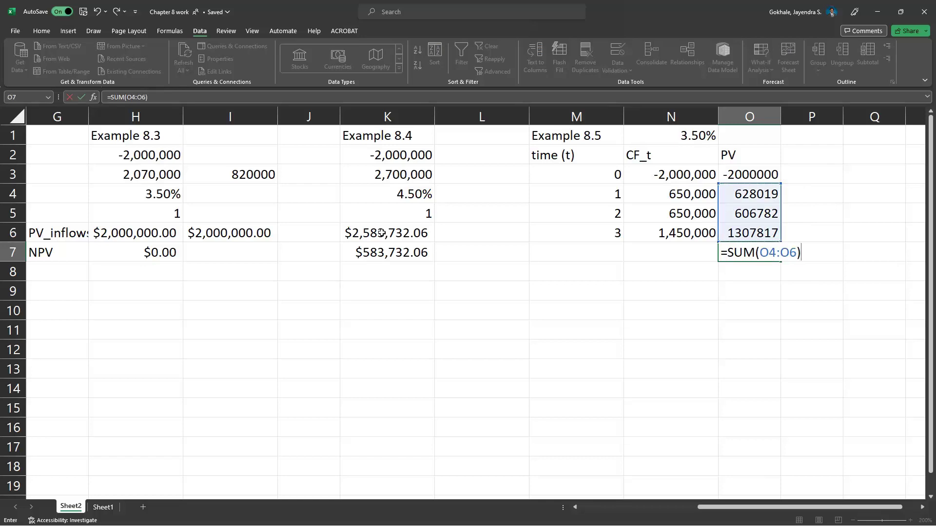
pyautogui.hotkey('ctrl', 'Return')
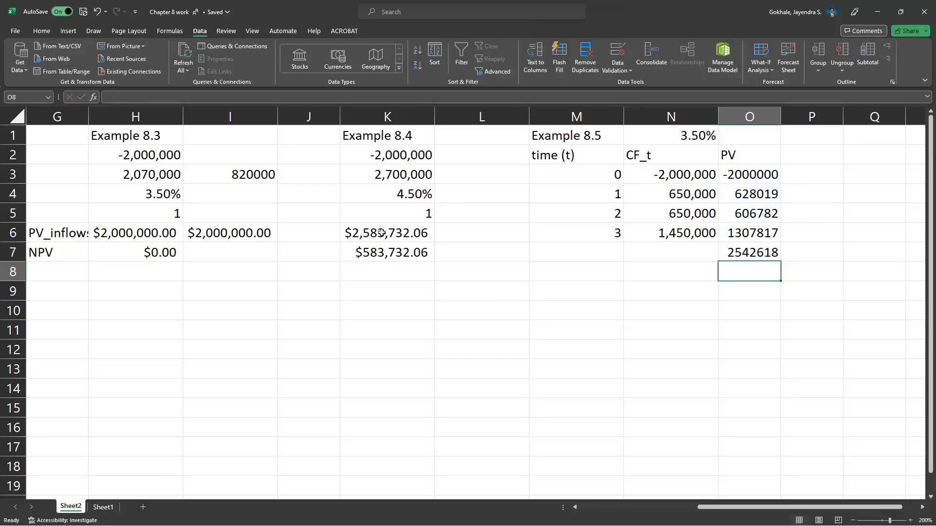
# Copy the cell formatting of N6 onto the present values in O3:O7, pasting formats only.
pyautogui.press('Left')
pyautogui.press('Up')
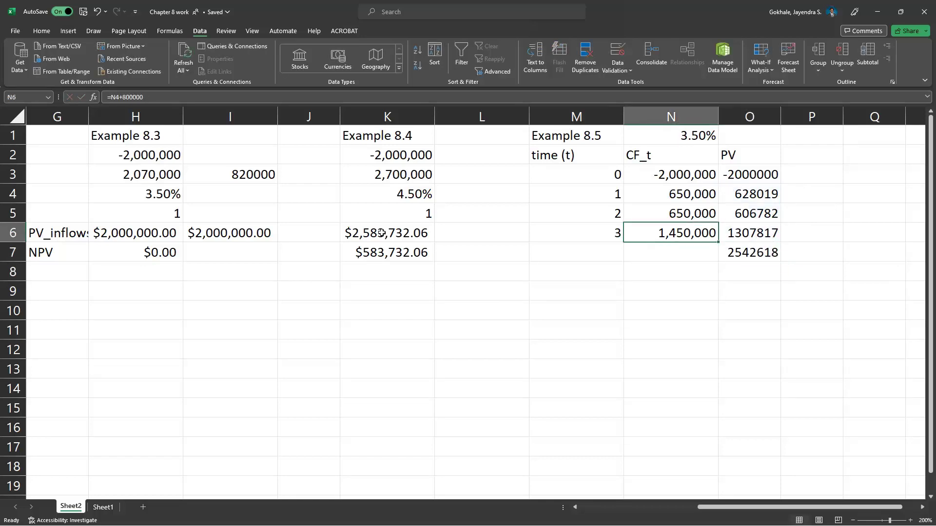
pyautogui.hotkey('ctrl', 'c')
pyautogui.press('Right')
pyautogui.press('Down')
pyautogui.hotkey('shift', 'Up')
pyautogui.hotkey('shift', 'Up')
pyautogui.hotkey('shift', 'Up')
pyautogui.hotkey('shift', 'Up')
pyautogui.hotkey('alt', 'e')
pyautogui.press('s')
pyautogui.press('t')
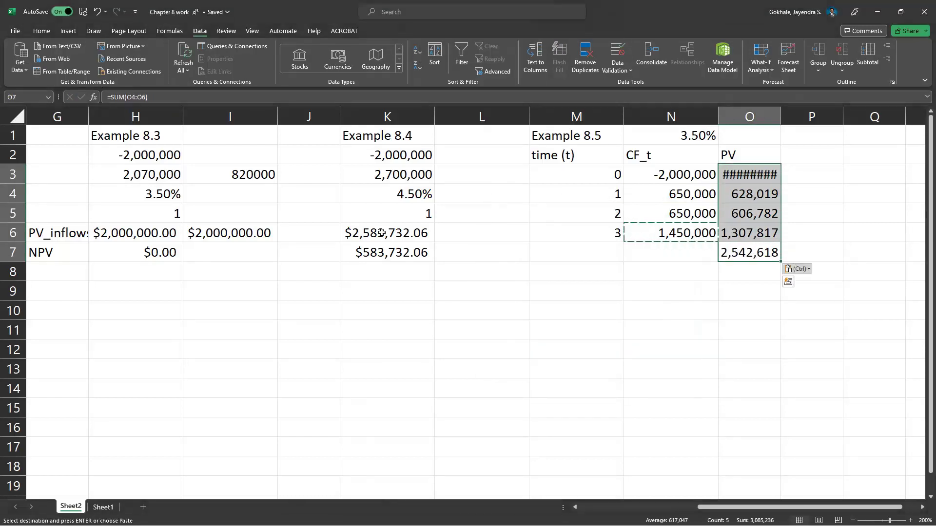
# AutoFit the width of column O to the present value in O3 and clear the copy selection.
pyautogui.press('Up')
pyautogui.press('Up')
pyautogui.press('Up')
pyautogui.press('Up')
pyautogui.press('Up')
pyautogui.press('Down')
pyautogui.hotkey('alt', 'o')
pyautogui.press('c')
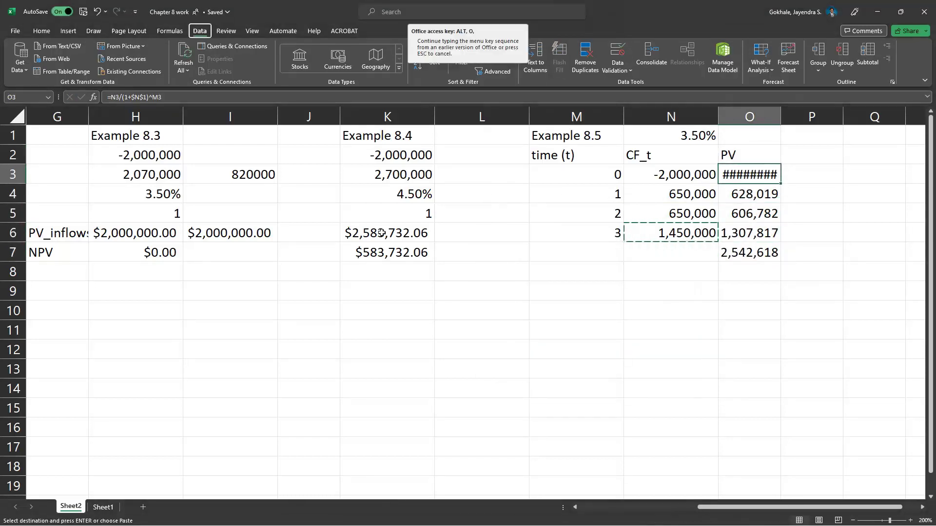
pyautogui.press('a')
pyautogui.press('Down')
pyautogui.press('Down')
pyautogui.press('Down')
pyautogui.press('Down')
pyautogui.press('Escape')
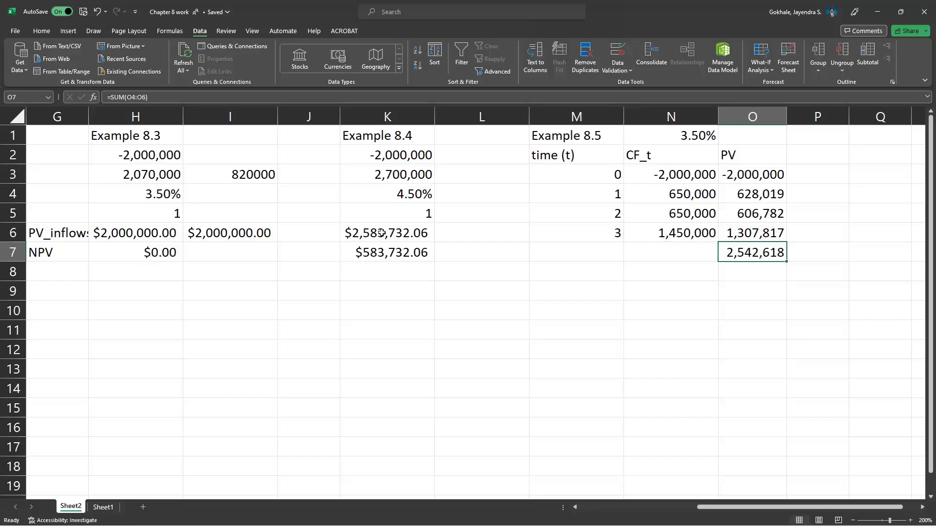
# Label the total present value row PV_CF_i/f in M7.
pyautogui.press('Left')
pyautogui.press('Left')
pyautogui.write('PV_CF_t')
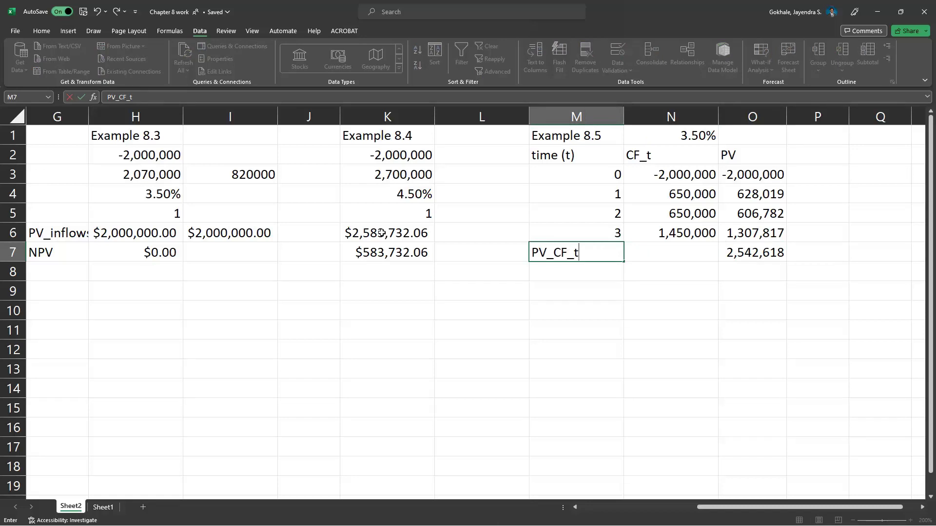
pyautogui.press('Return')
pyautogui.press('Up')
pyautogui.press('F2')
pyautogui.press('BackSpace')
pyautogui.press('BackSpace')
pyautogui.press('Return')
pyautogui.press('Up')
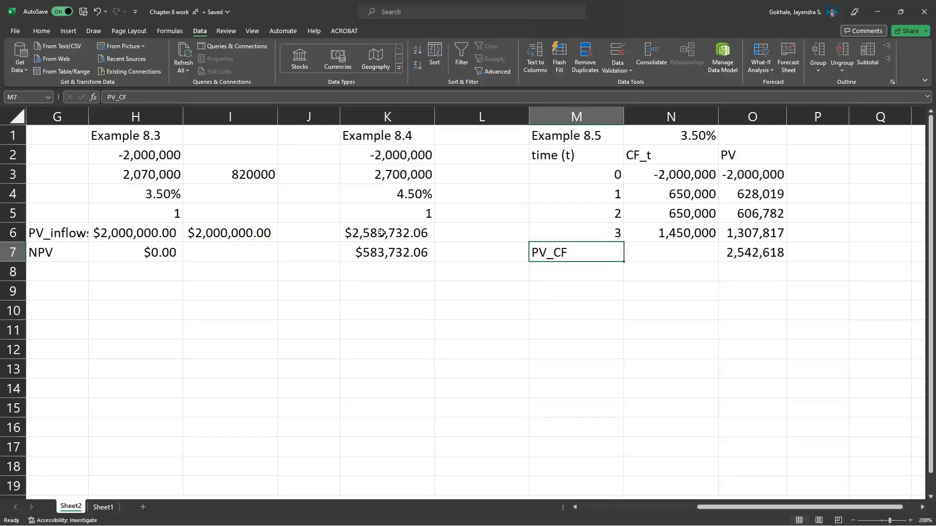
pyautogui.press('F2')
pyautogui.write('_')
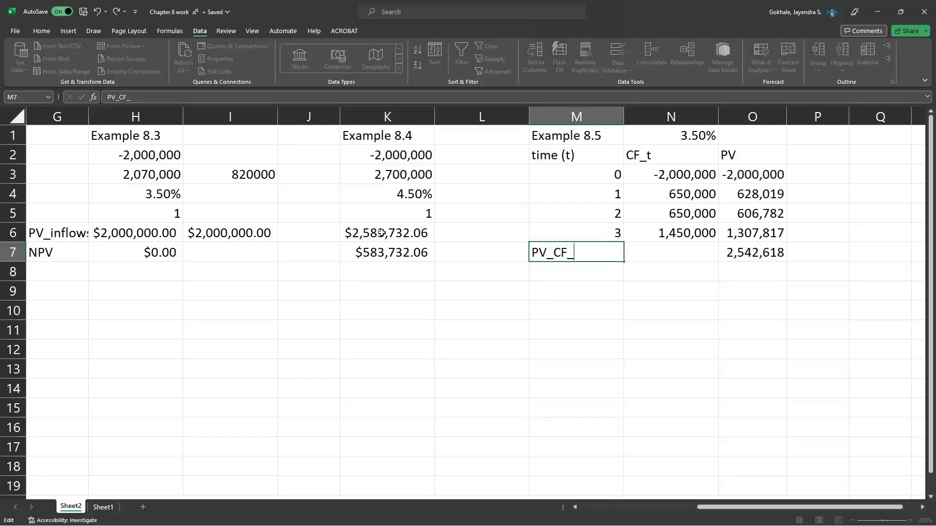
pyautogui.write('i/f')
pyautogui.press('Return')
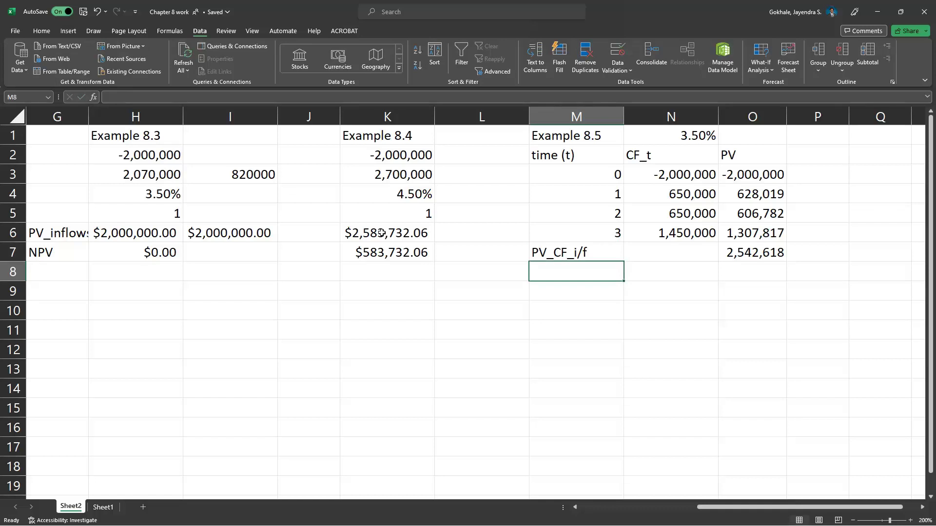
# Add the label NPV in M8 and calculate the net present value in O8 with =O7+O3.
pyautogui.write('NPV')
pyautogui.press('Tab')
pyautogui.press('Tab')
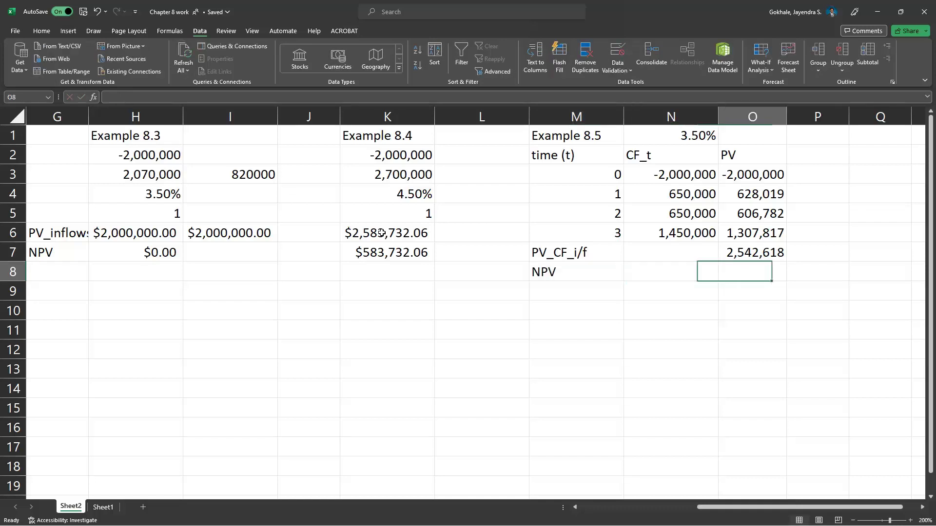
pyautogui.write('=')
pyautogui.press('Up')
pyautogui.write('+')
pyautogui.press('Up')
pyautogui.press('Up')
pyautogui.press('Up')
pyautogui.press('Up')
pyautogui.press('Up')
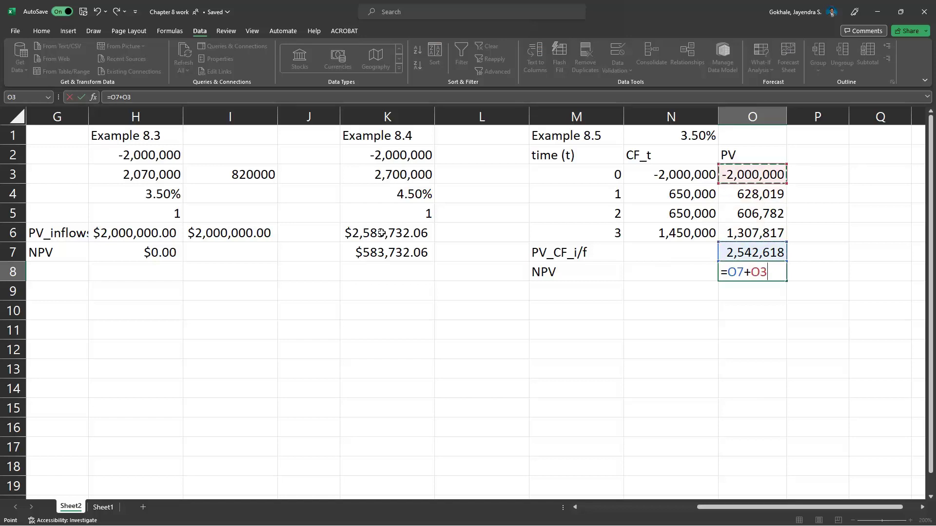
pyautogui.press('Return')
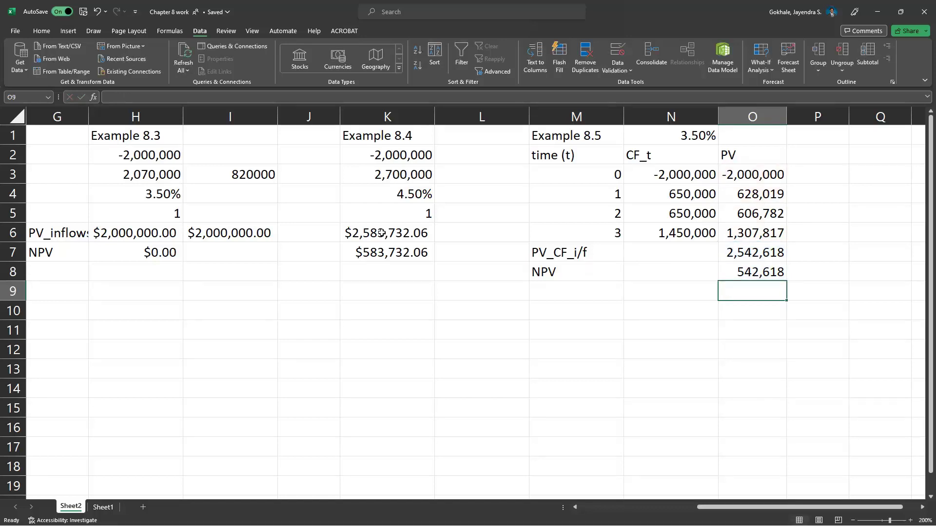
# Compare the worksheet's inflow present value and NPV with the Example 8.5 answer on the textbook page in the browser.
pyautogui.press('Up')
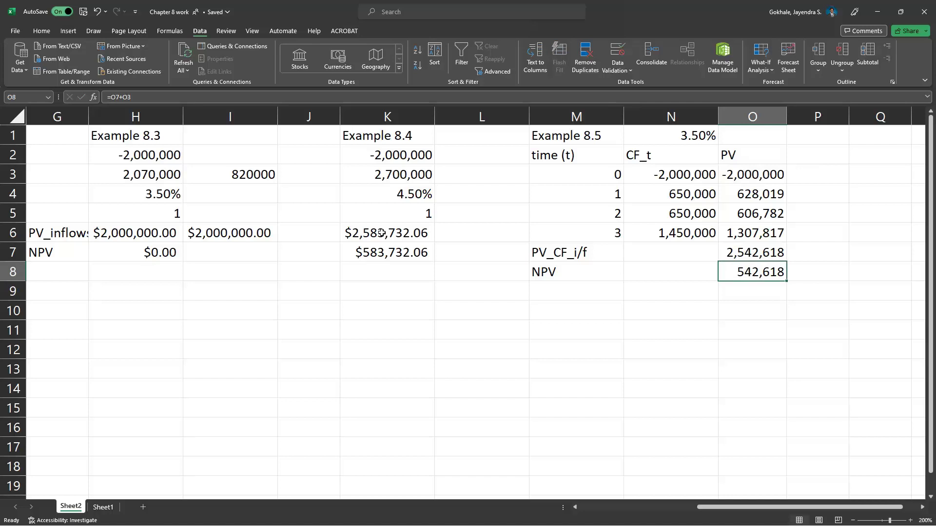
pyautogui.hotkey('alt', 'Tab')
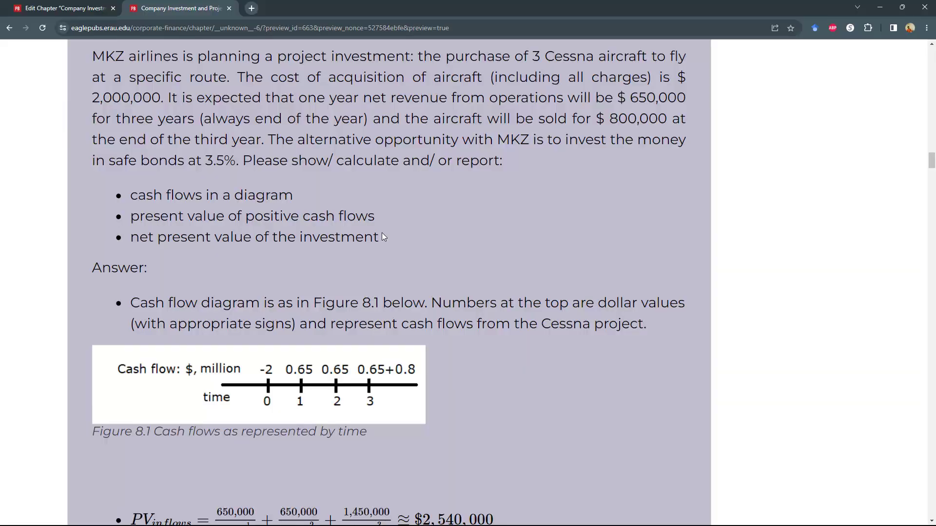
pyautogui.scroll(-3, 250, 220)
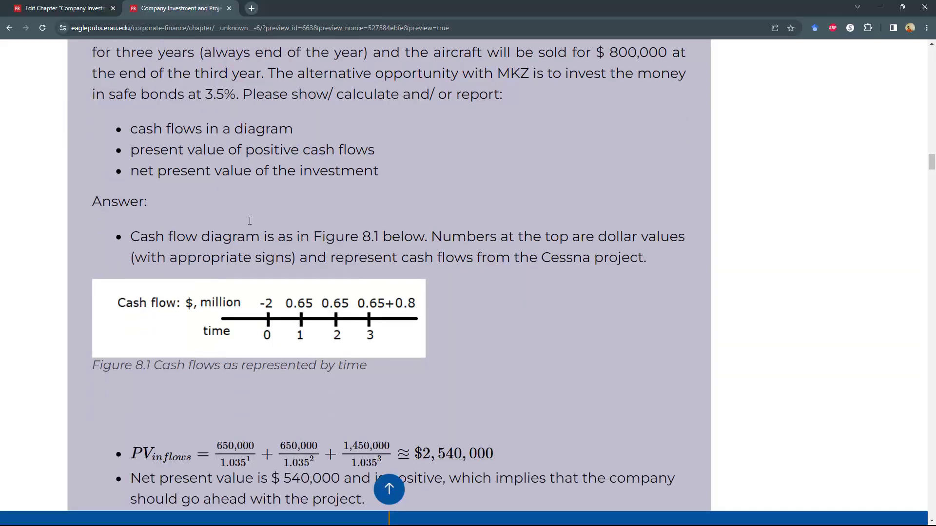
pyautogui.hotkey('alt', 'Tab')
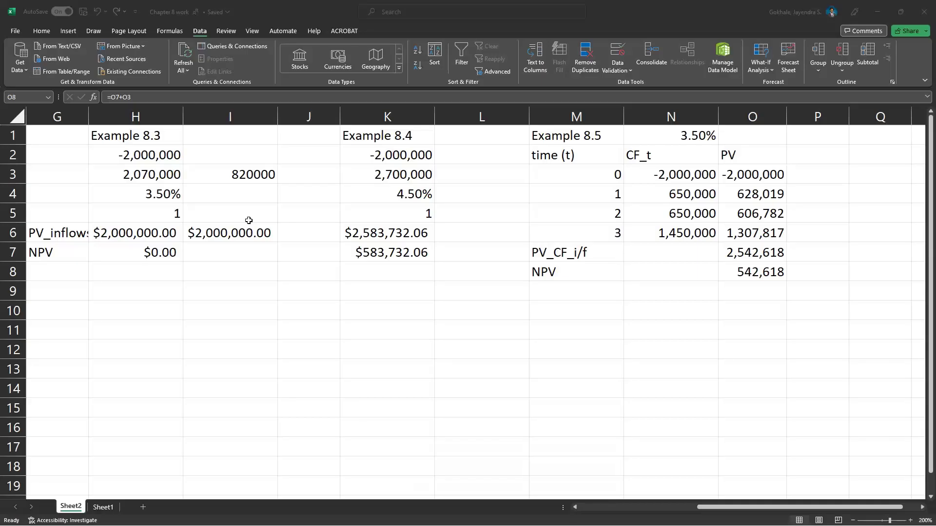
pyautogui.press('Up')
pyautogui.hotkey('alt', 'Tab')
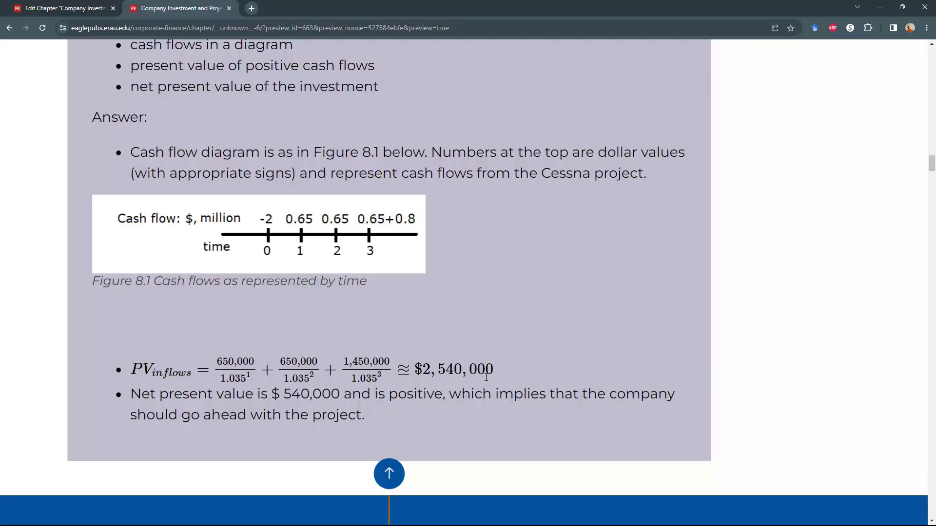
pyautogui.hotkey('alt', 'Tab')
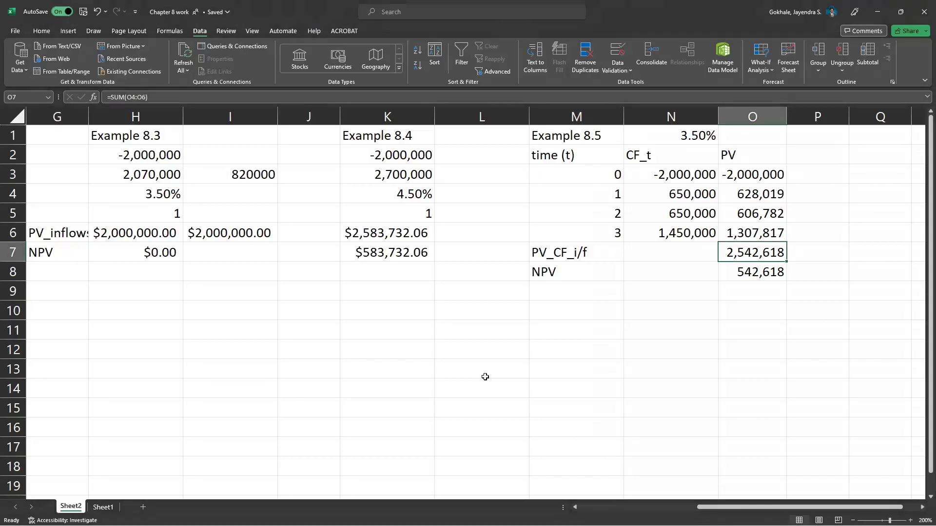
pyautogui.hotkey('alt', 'Tab')
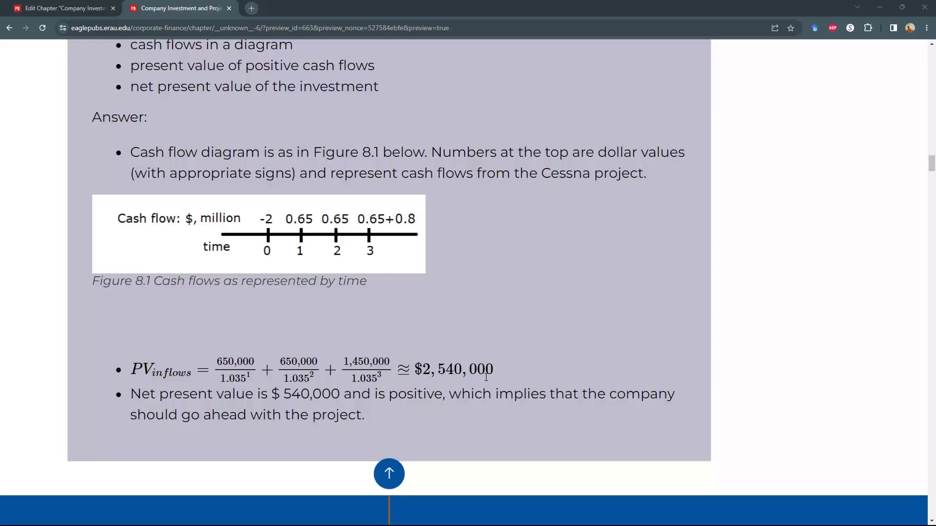